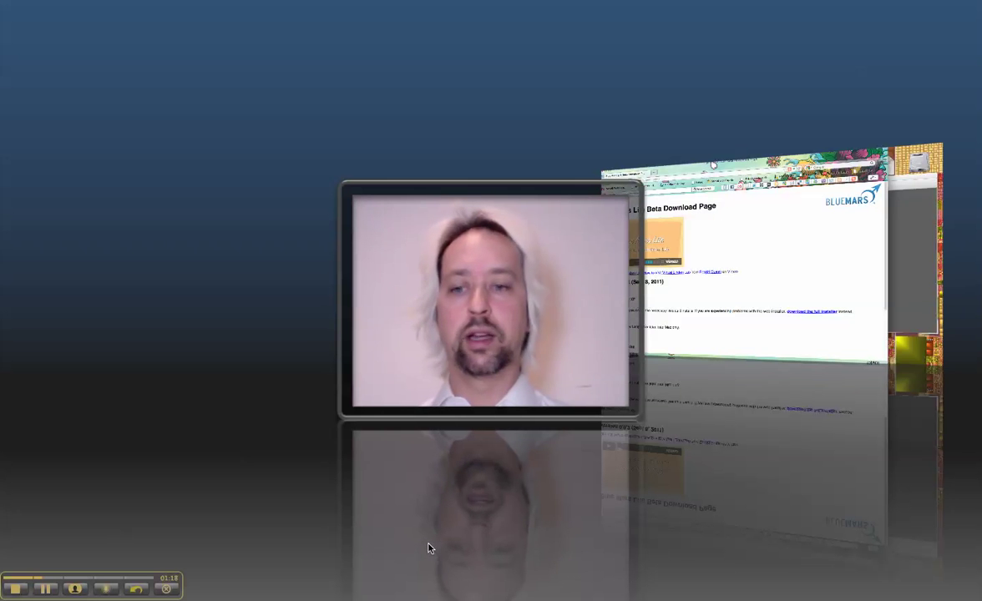
pyautogui.click(73, 589)
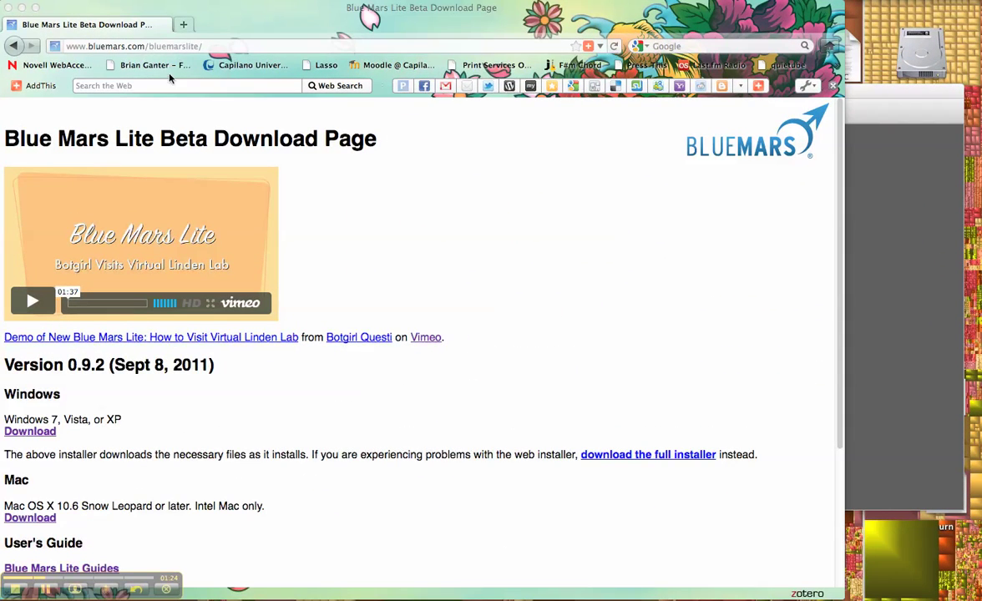
# Step: Review the page address and the Windows and Mac system requirements on the Blue Mars Lite download page
pyautogui.click(168, 47)
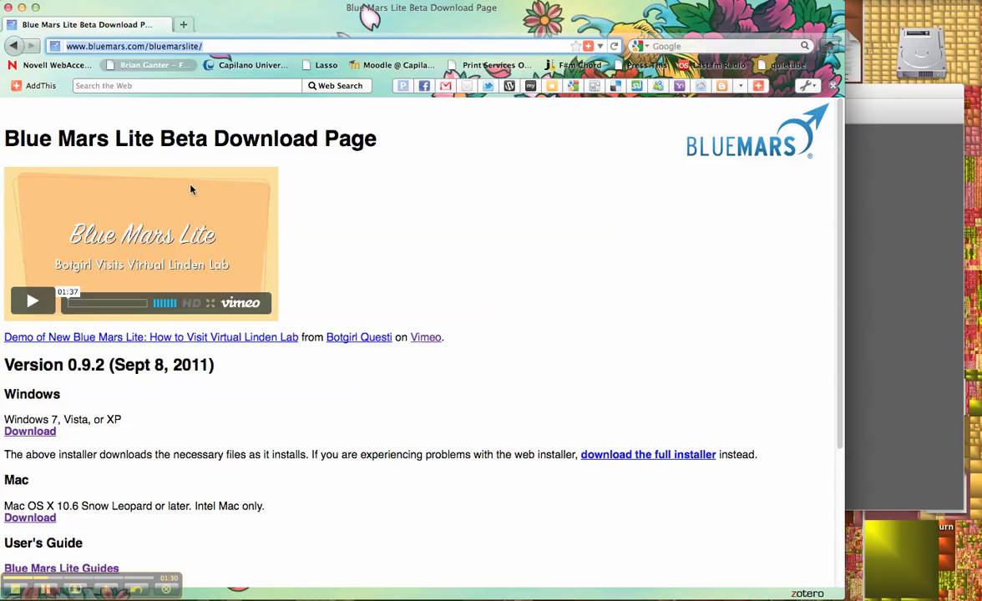
pyautogui.click(207, 443)
pyautogui.moveTo(207, 442); pyautogui.dragTo(65, 402)
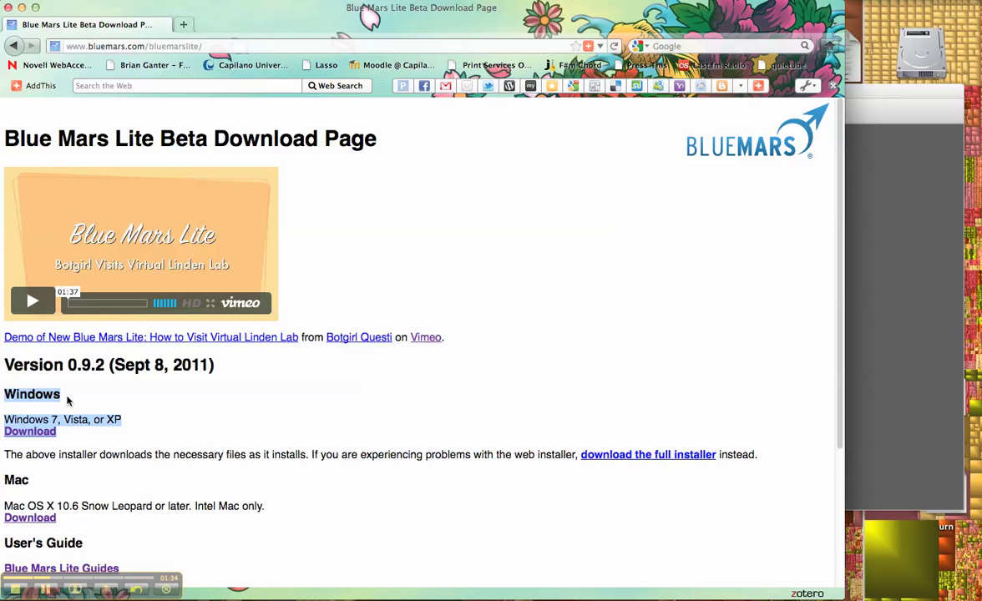
pyautogui.click(96, 402)
pyautogui.moveTo(99, 527); pyautogui.dragTo(11, 478)
pyautogui.click(126, 490)
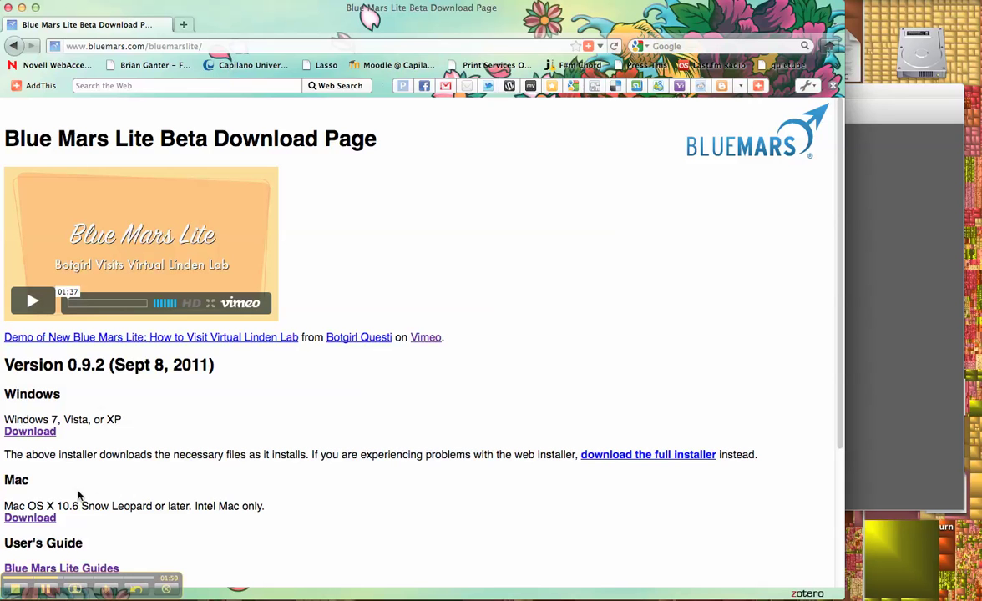
# Step: Download the Mac version of Blue Mars Lite and save the file bluemarslite_mac_0.9.2.334.zip
pyautogui.click(33, 518)
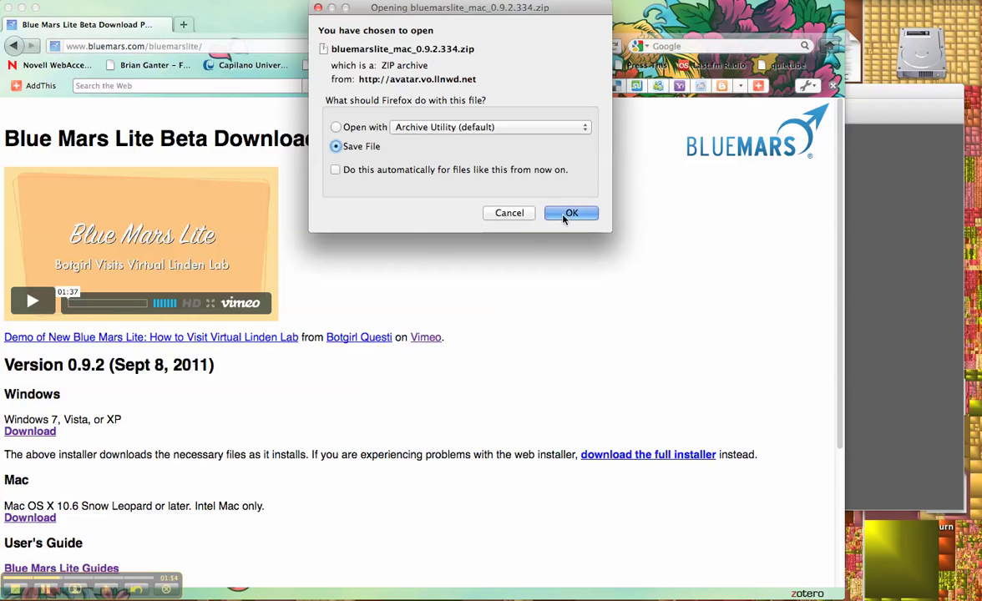
pyautogui.click(569, 214)
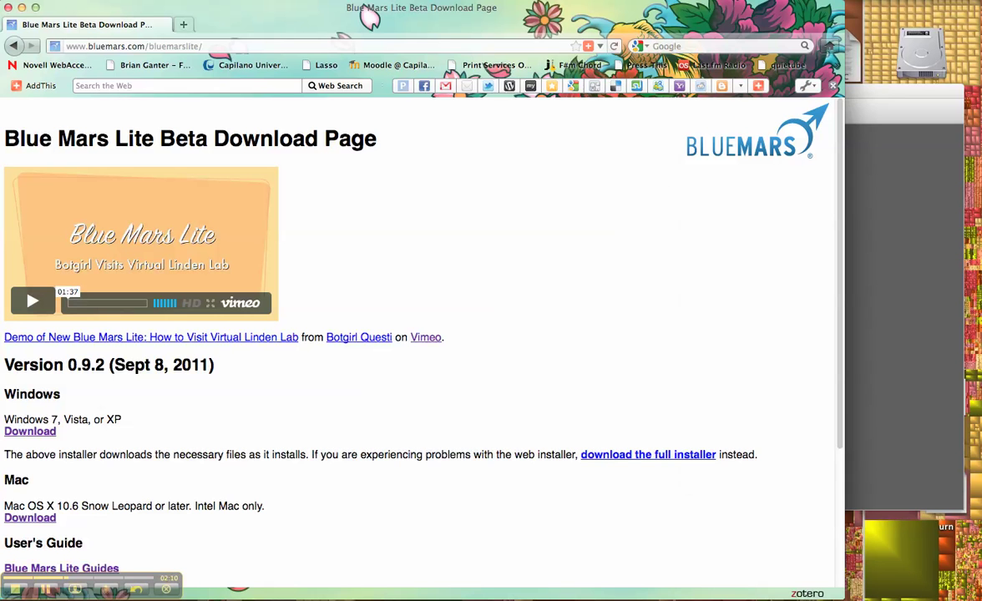
# Step: Search the computer for "blue", launch BlueMarsLite, and reposition its window over the browser page
pyautogui.press('super+space')
pyautogui.write('blue')
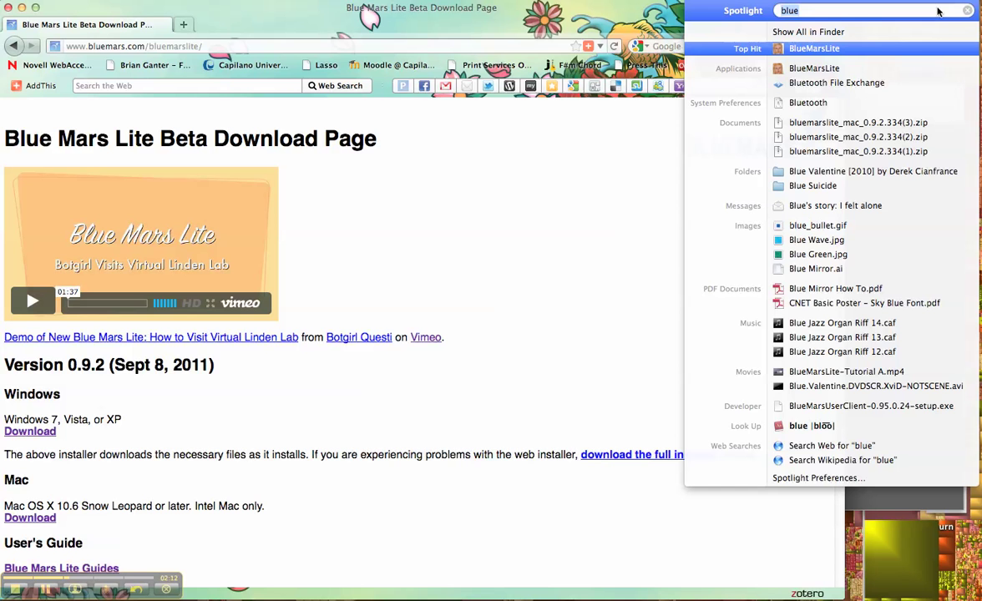
pyautogui.click(813, 51)
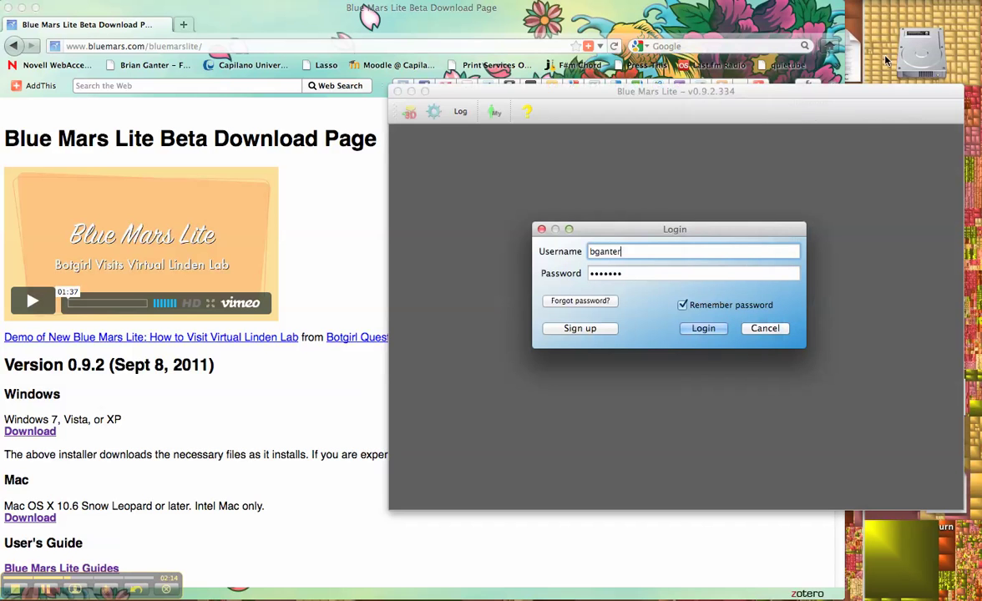
pyautogui.moveTo(631, 85); pyautogui.dragTo(519, 92)
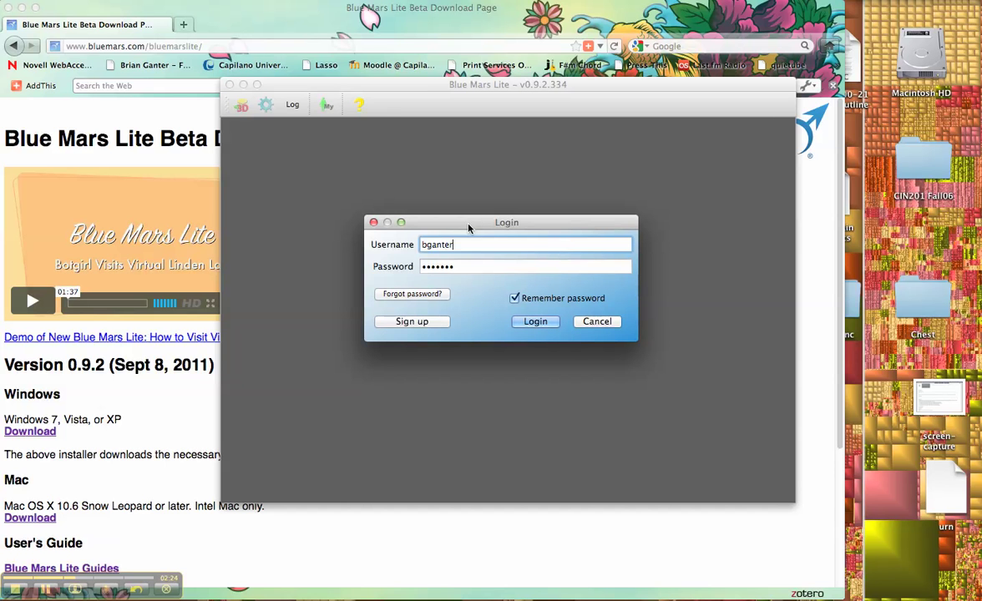
# Step: View the form for creating a new account and close it without signing up
pyautogui.click(418, 325)
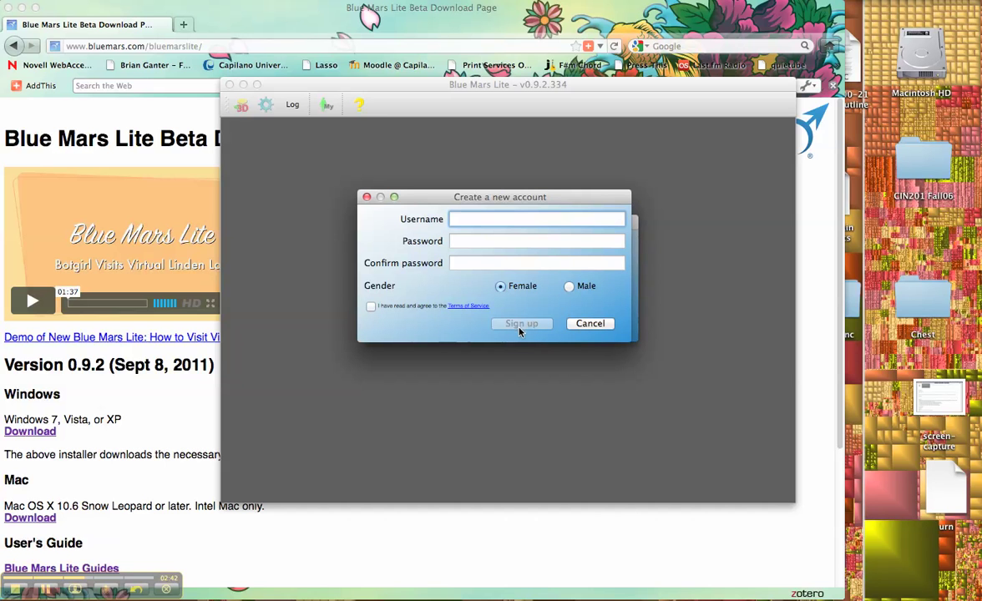
pyautogui.click(366, 197)
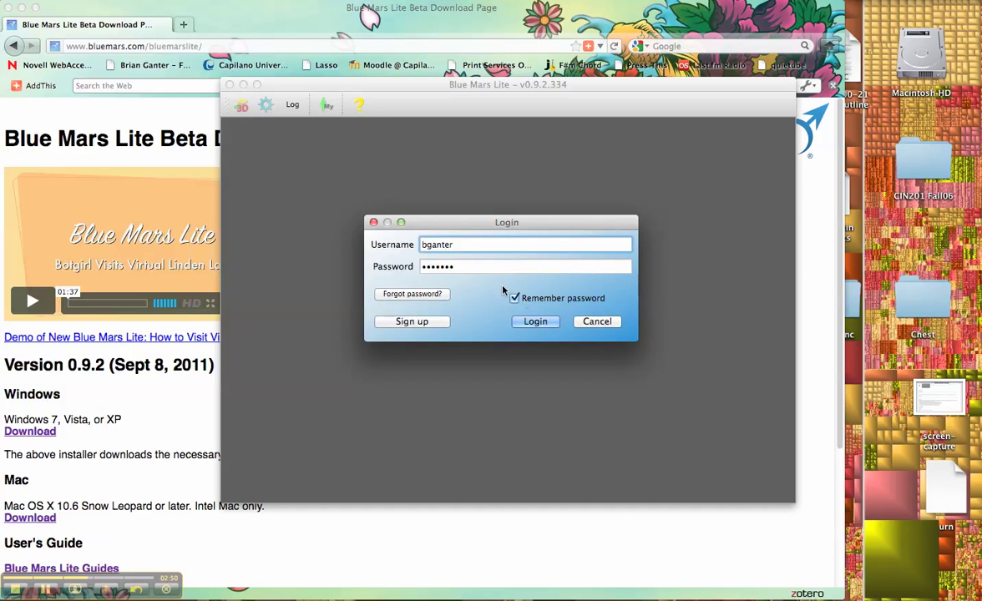
# Step: Log in with the remembered account credentials and join the #LasVegas room from the room list
pyautogui.click(535, 321)
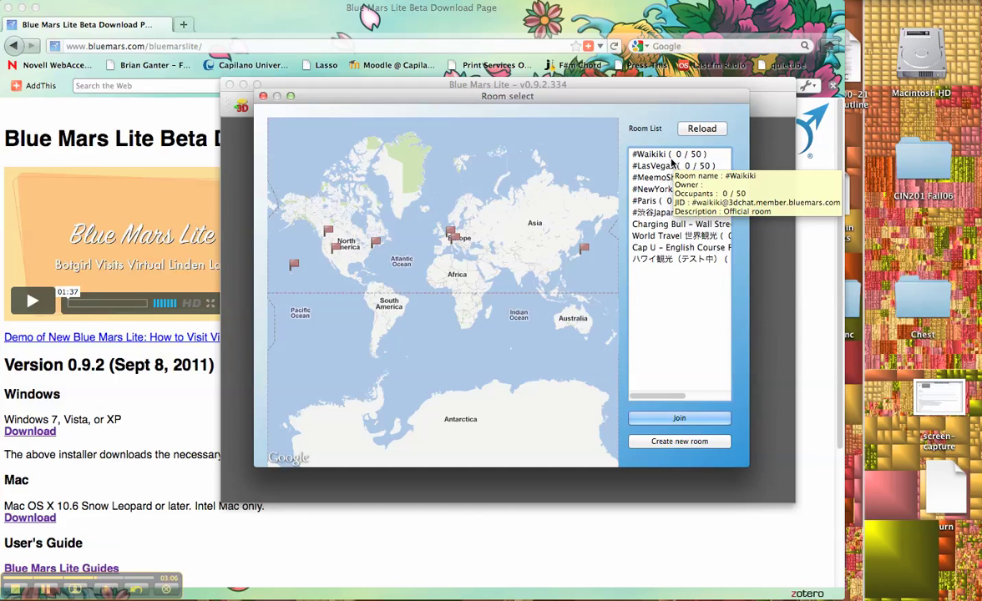
pyautogui.moveTo(662, 206)
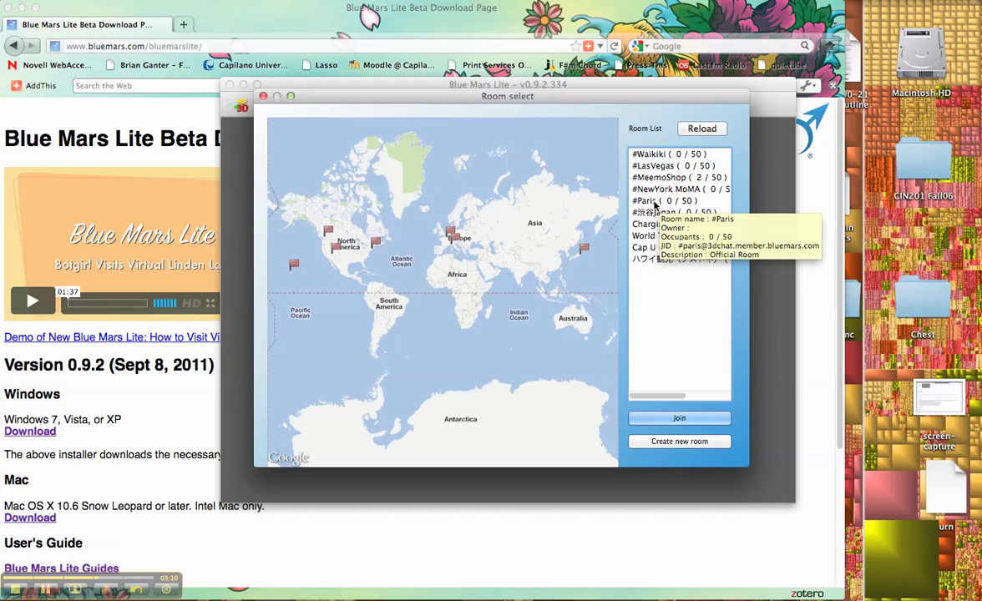
pyautogui.moveTo(655, 249)
pyautogui.moveTo(678, 225)
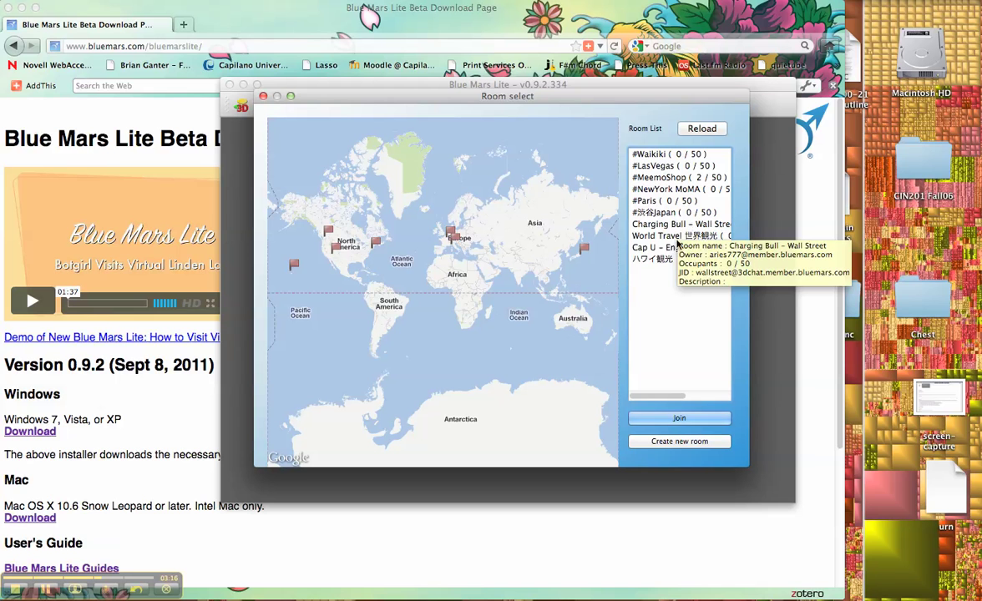
pyautogui.moveTo(661, 167)
pyautogui.click(661, 167)
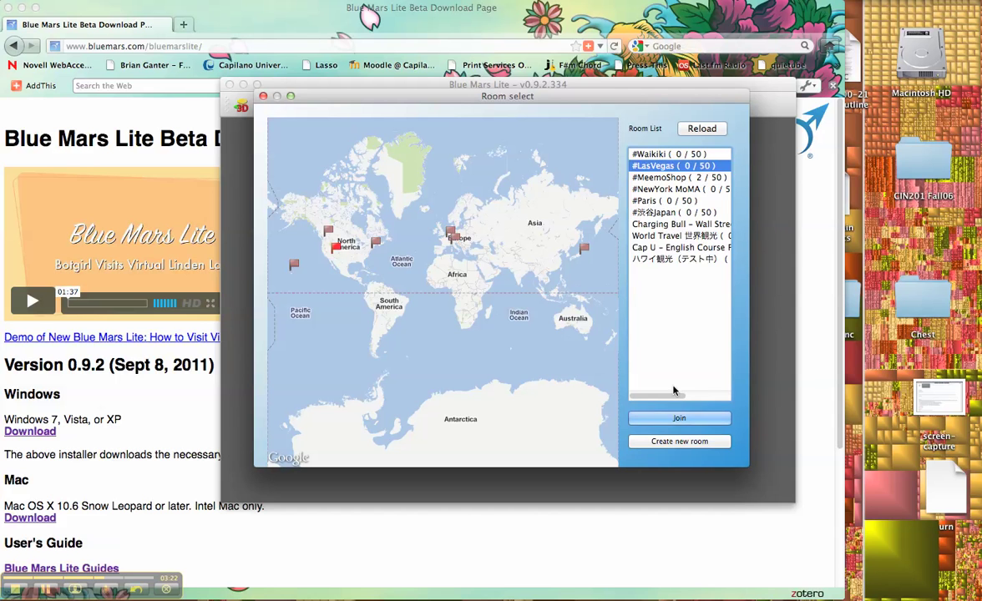
pyautogui.click(677, 420)
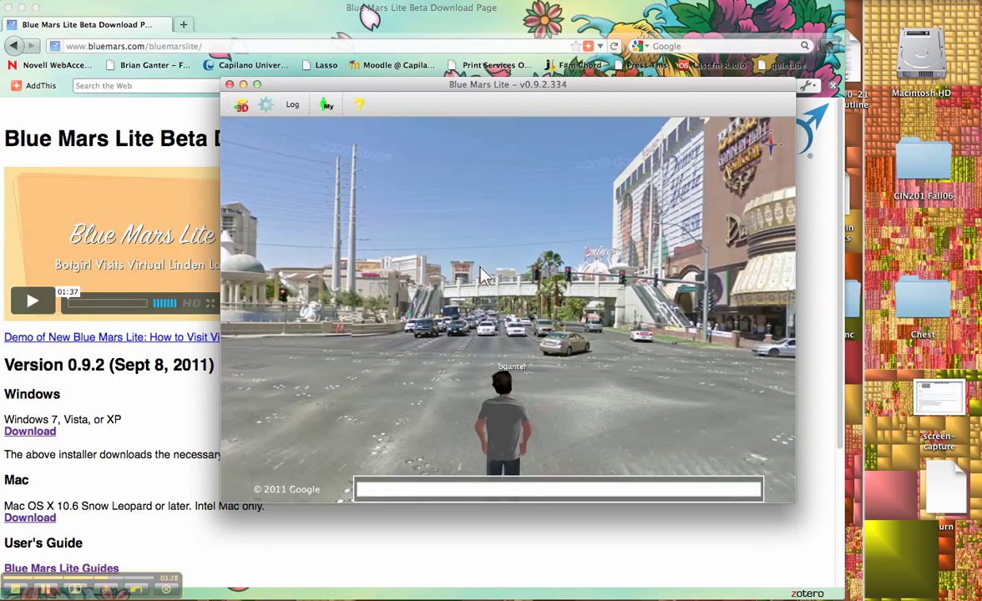
# Step: Maximize the Blue Mars Lite window and explore the Las Vegas street by looking around and moving the avatar forward
pyautogui.click(236, 76)
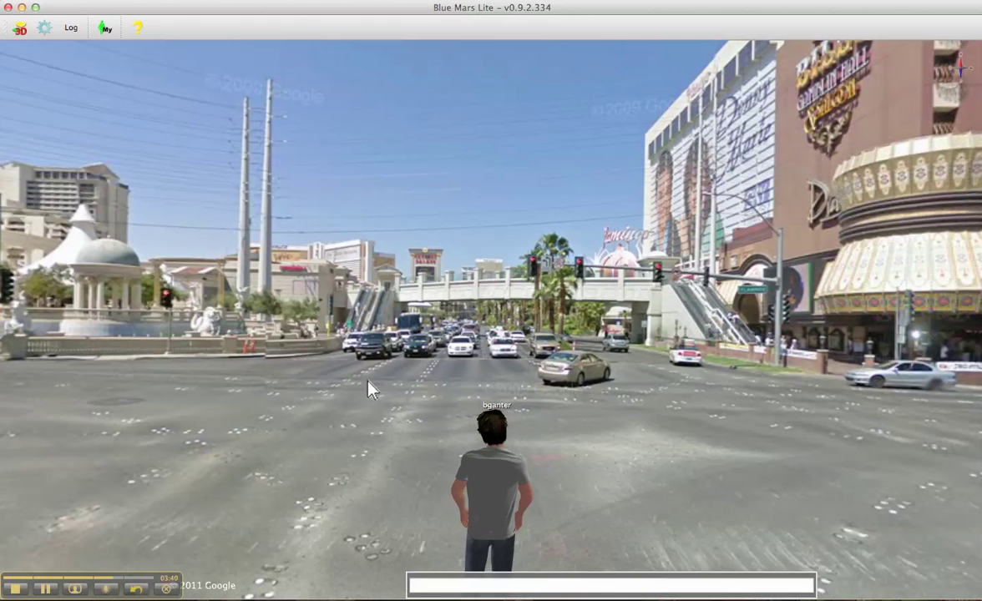
pyautogui.click(205, 424)
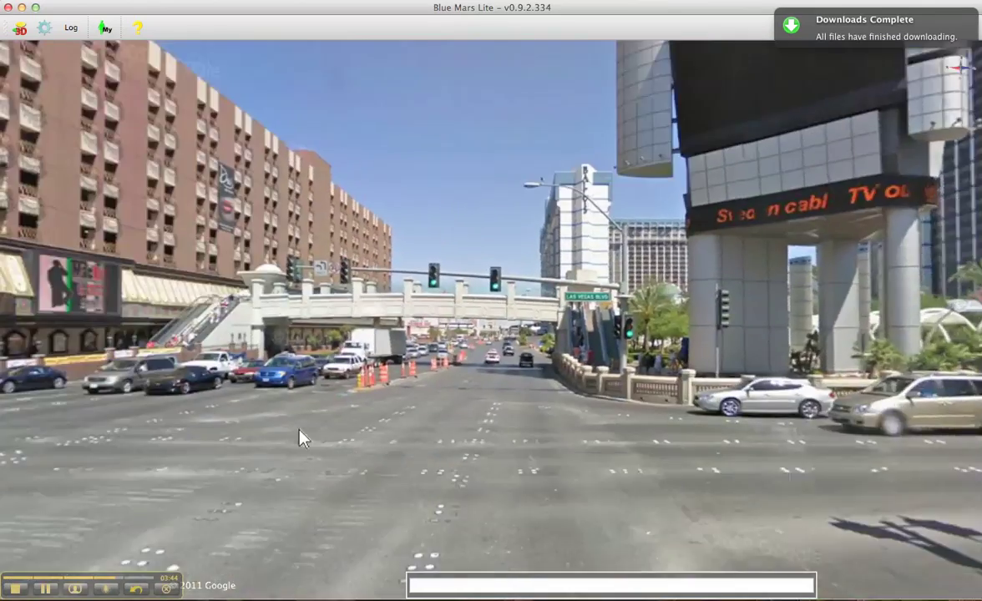
pyautogui.moveTo(303, 439); pyautogui.dragTo(186, 426)
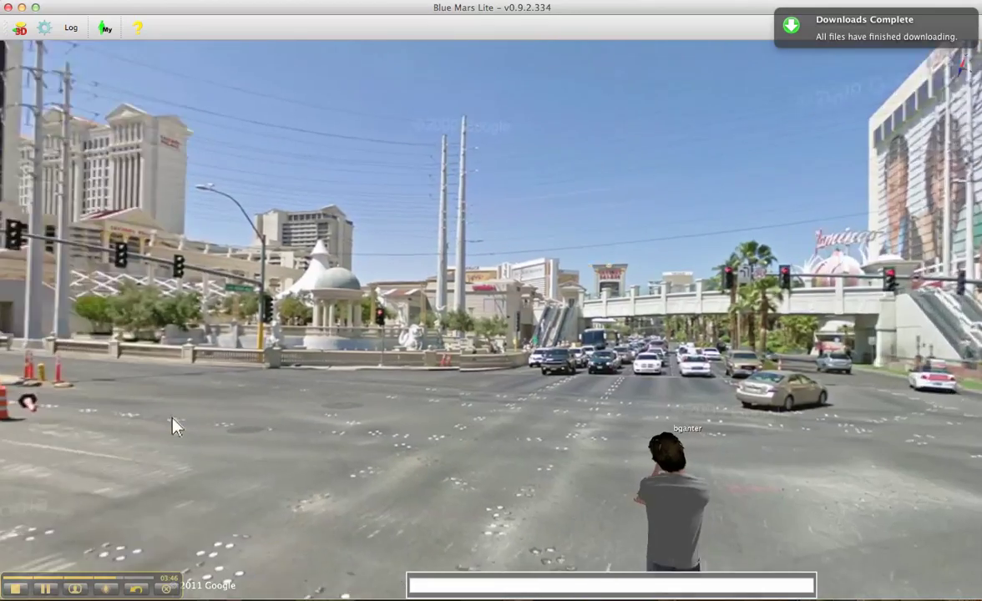
pyautogui.click(196, 424)
pyautogui.moveTo(250, 426); pyautogui.dragTo(633, 432)
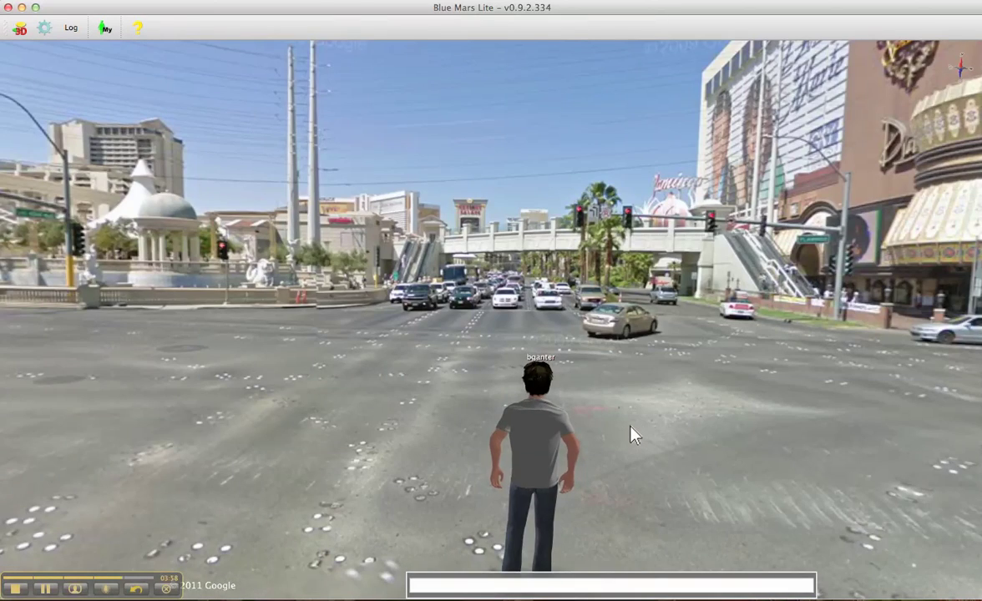
pyautogui.moveTo(406, 410); pyautogui.dragTo(374, 416)
pyautogui.press('Up')
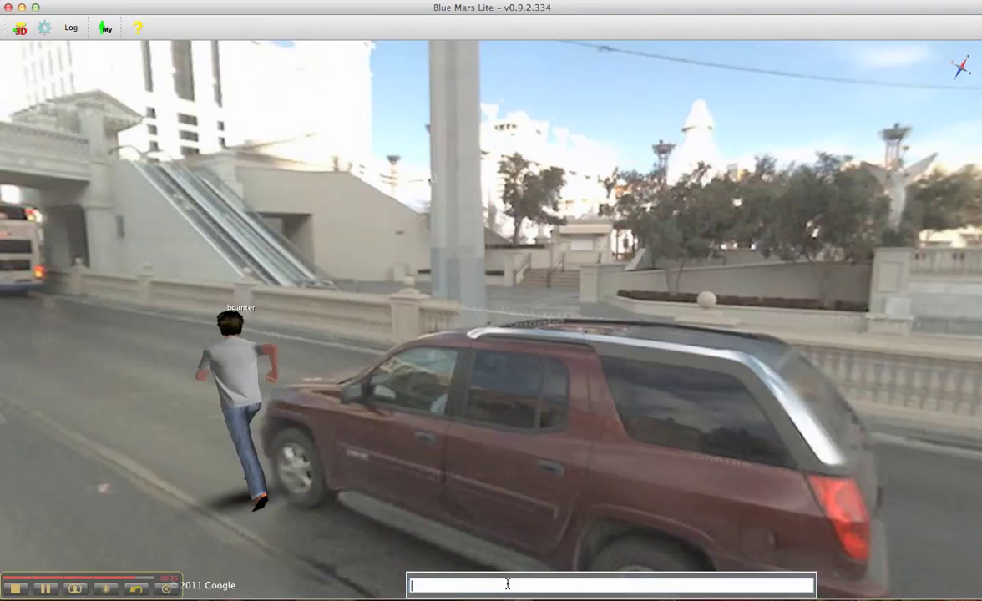
# Step: Send the chat message "Hello? How are you?" in the Las Vegas room
pyautogui.write('Hello')
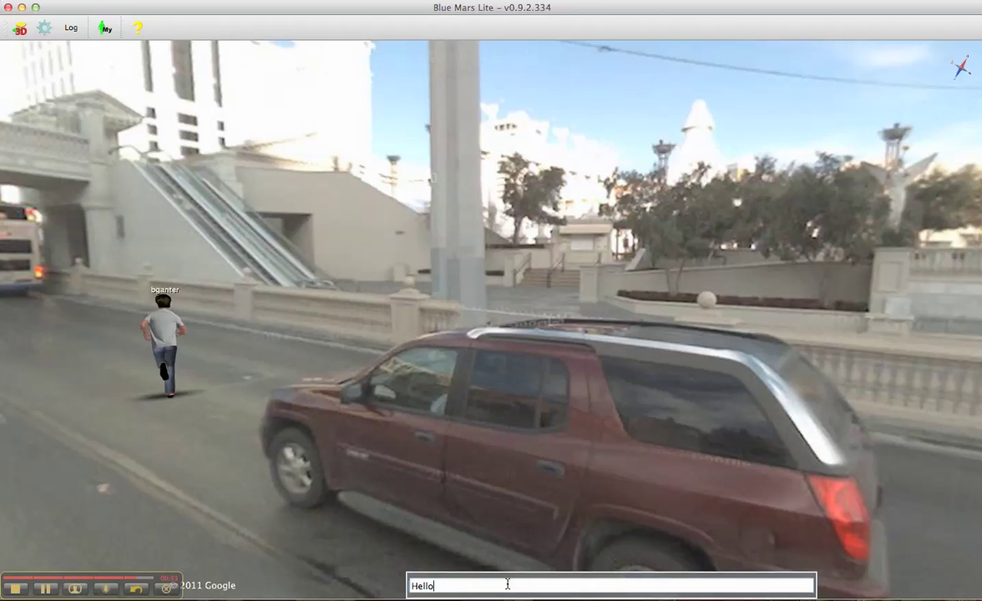
pyautogui.write('? Hoe')
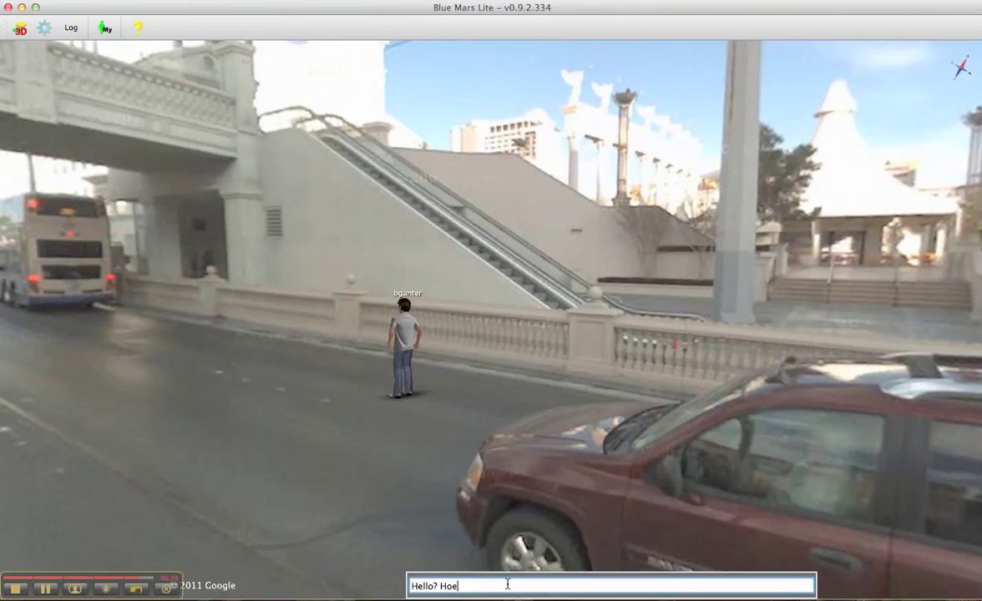
pyautogui.press('BackSpace')
pyautogui.write('w are you')
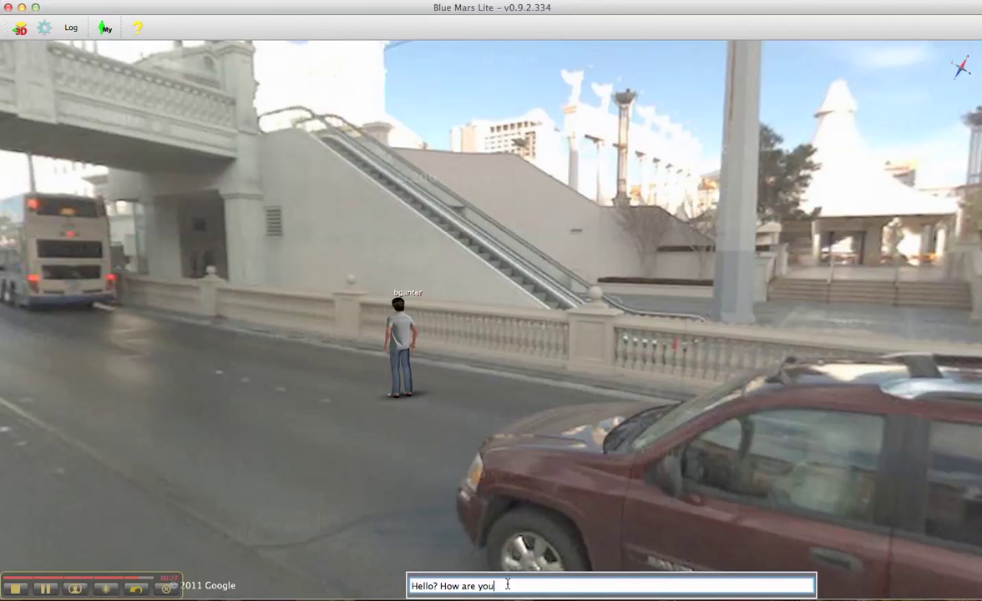
pyautogui.press('Return')
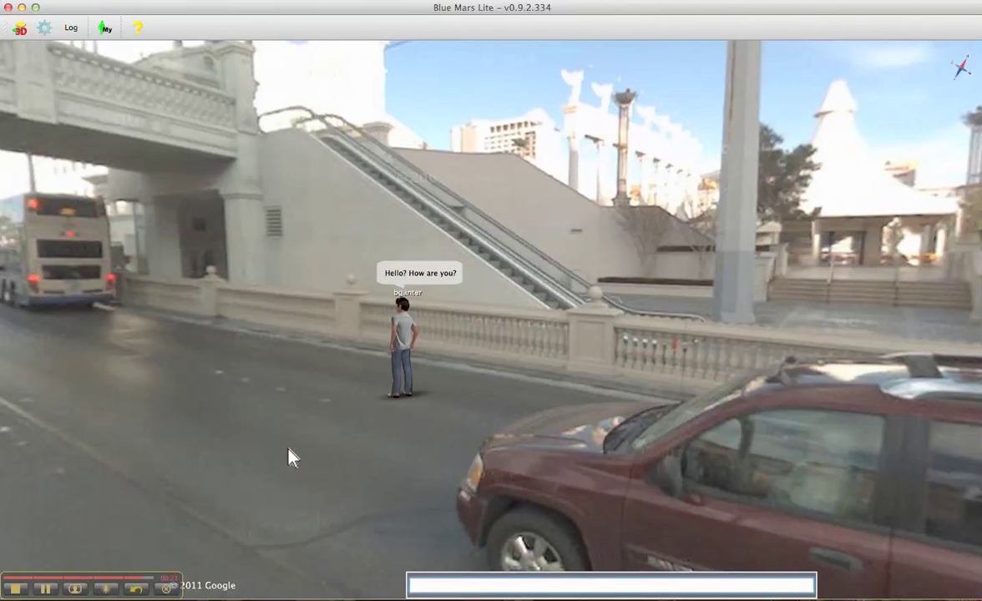
pyautogui.press('Left')
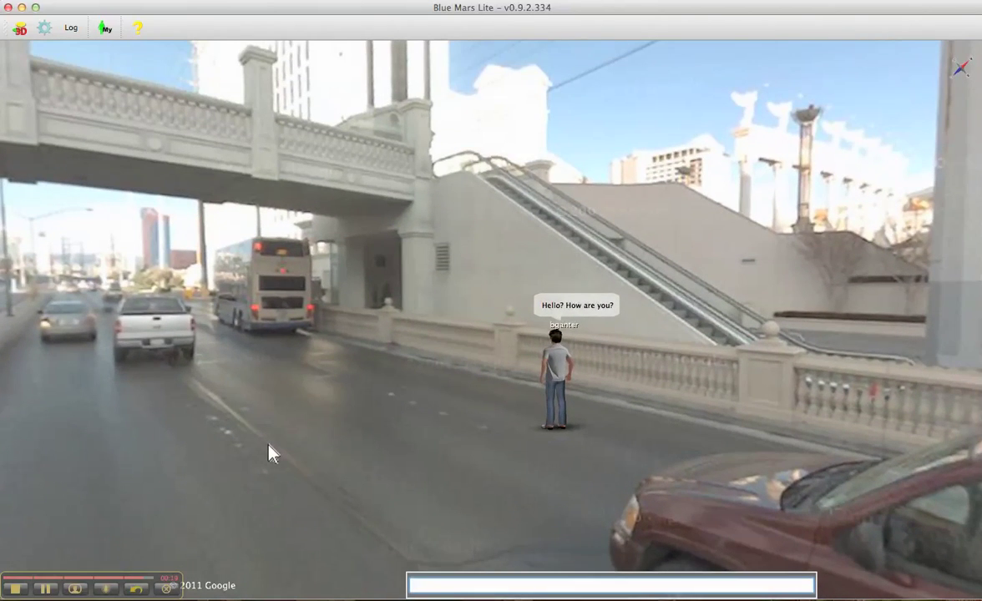